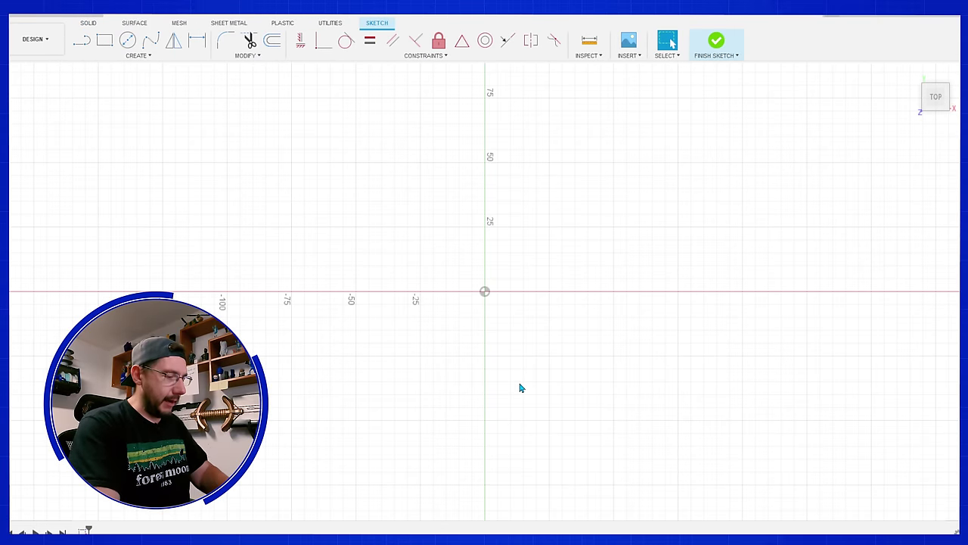
Activate the Line tool in the empty top-plane sketch
key(l)
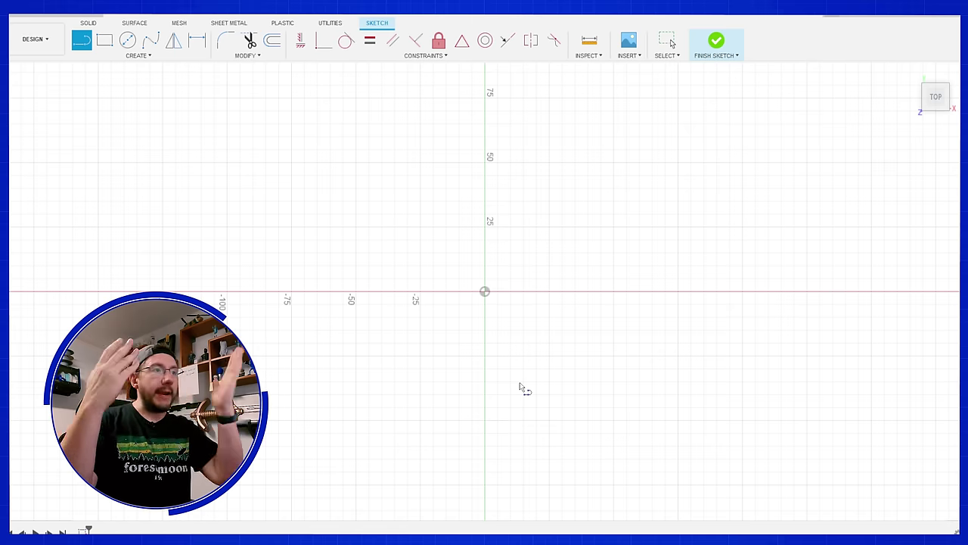
Draw the base line from -50 past the origin, then an upright rising to about 75
click(346, 291)
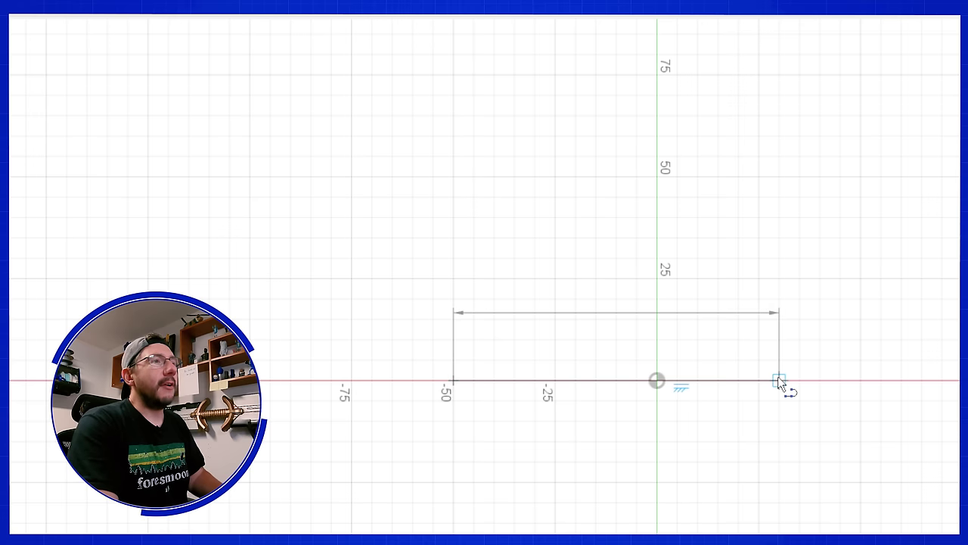
click(757, 378)
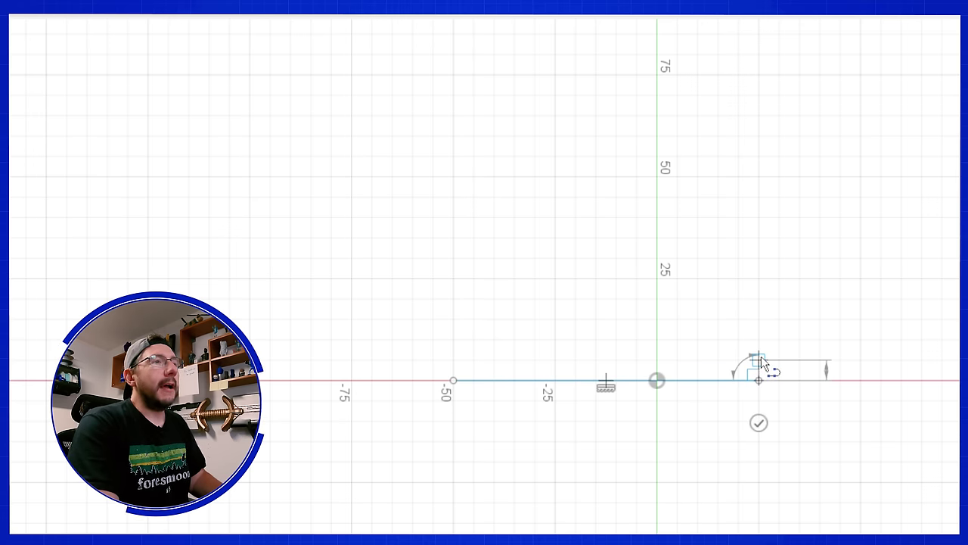
key(Escape)
click(759, 381)
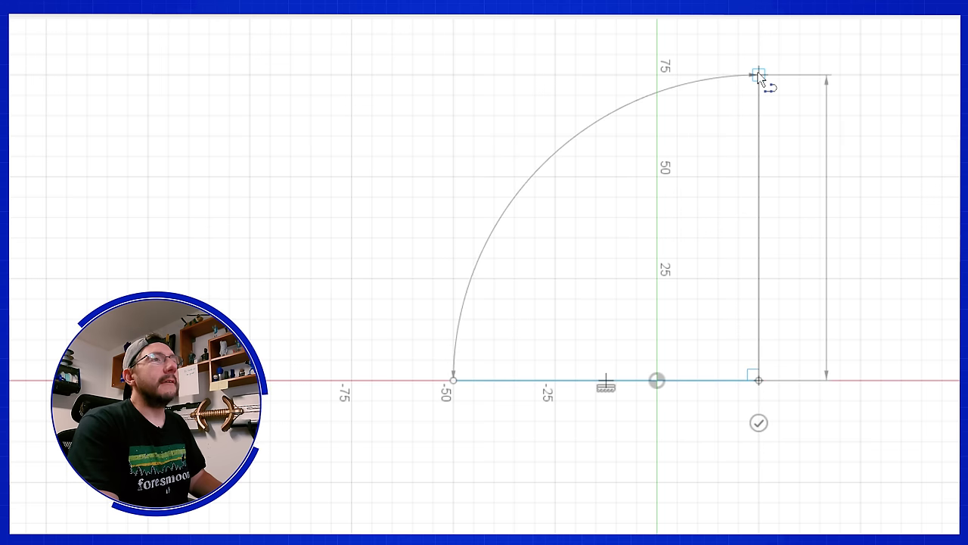
click(759, 76)
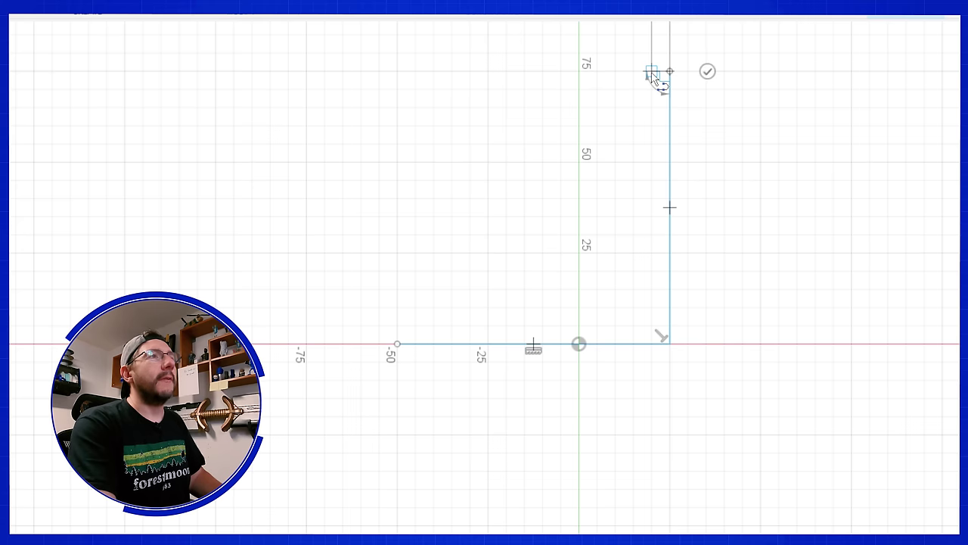
Draw the inner upright and base edges back to -50, closing the L profile
click(652, 72)
click(652, 327)
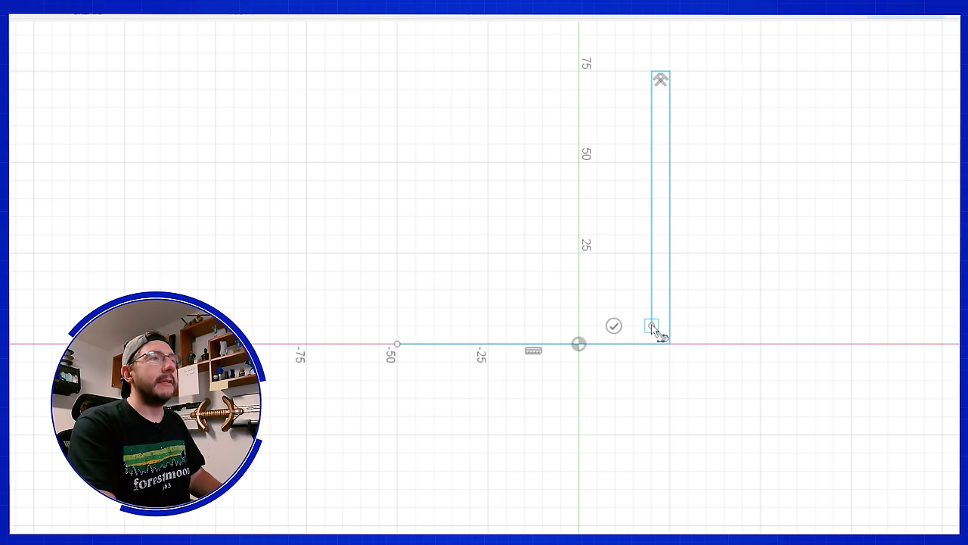
click(399, 326)
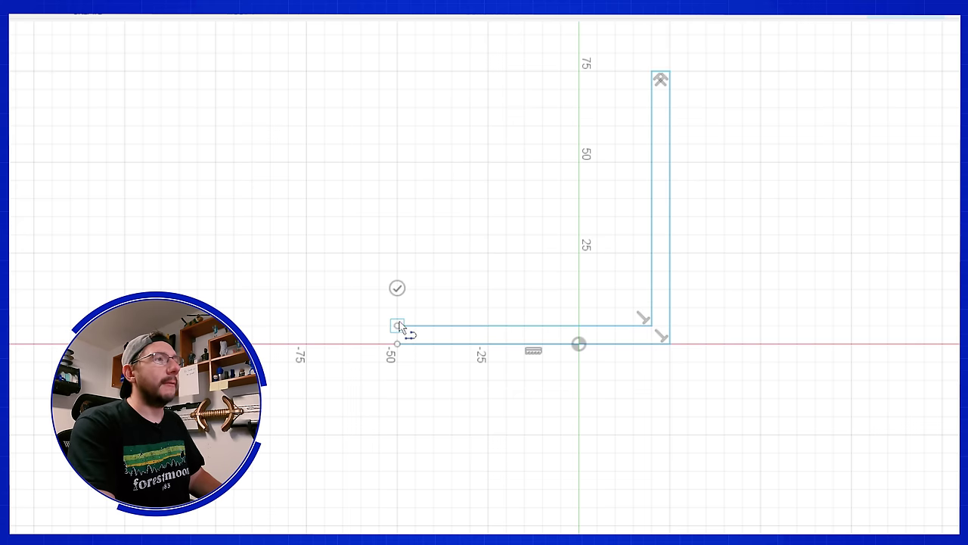
click(400, 343)
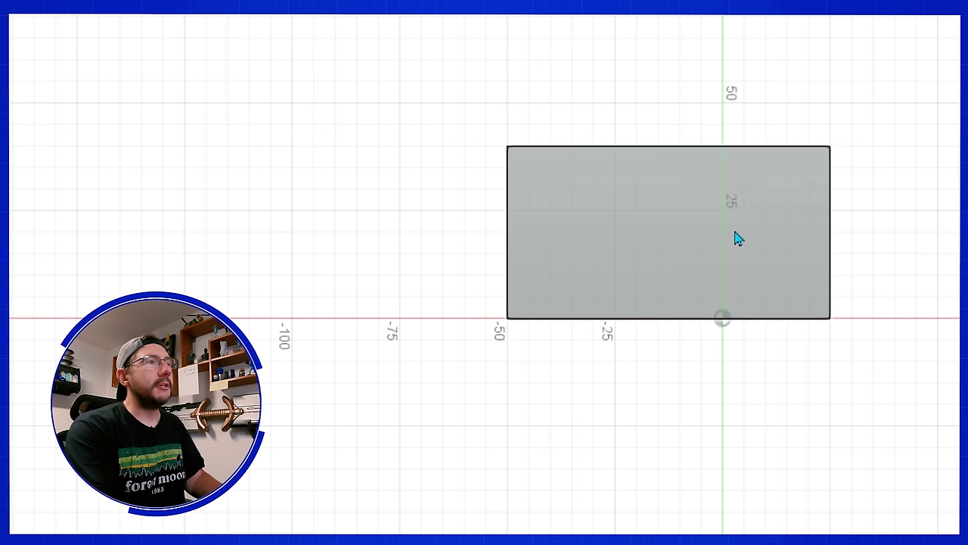
Draw a full-width thin rectangle along the face's bottom edge, from the bottom-left corner to just above the bottom-right corner
click(710, 254)
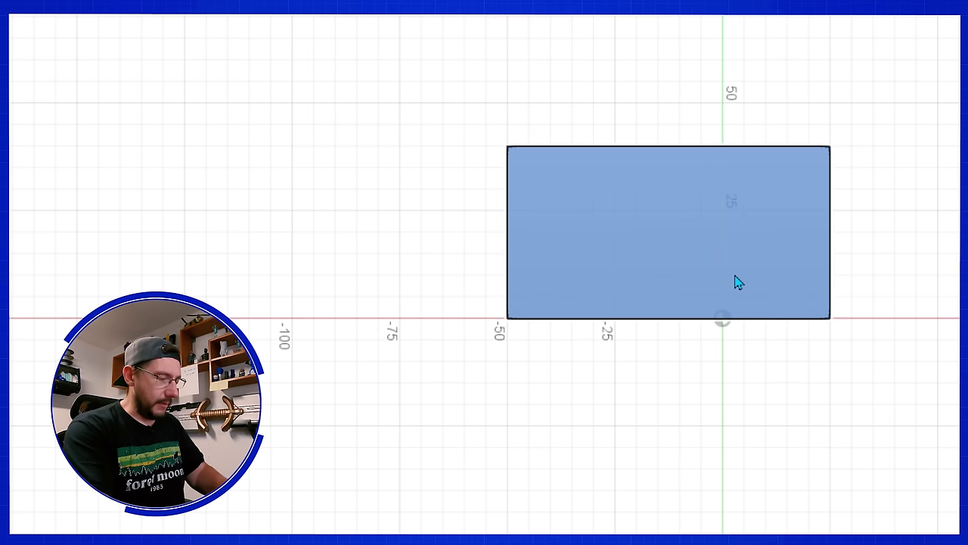
click(735, 274)
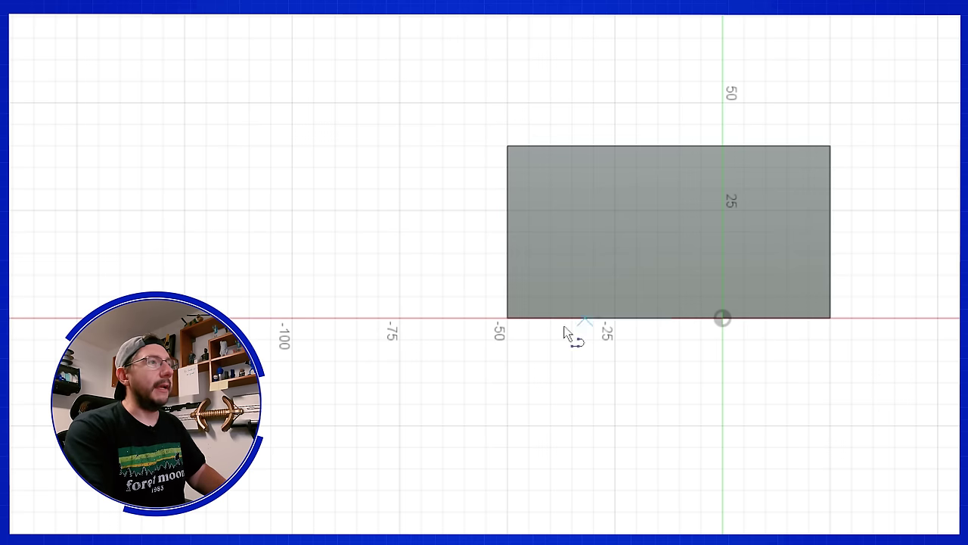
click(507, 318)
click(829, 319)
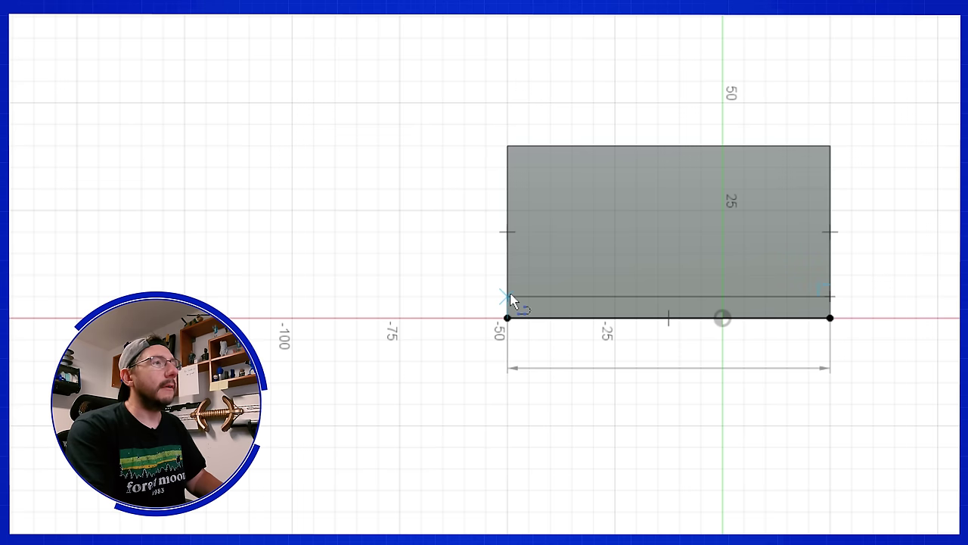
key(Escape)
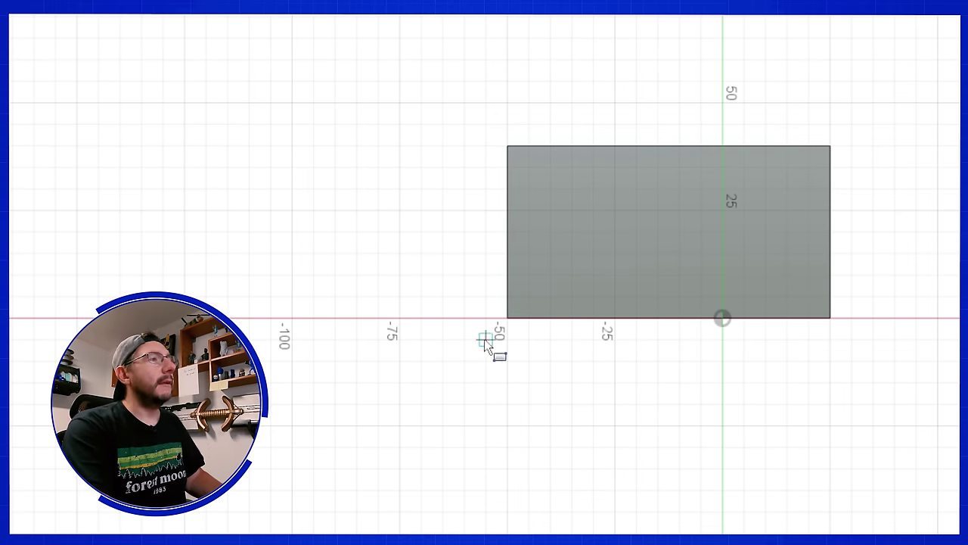
click(507, 318)
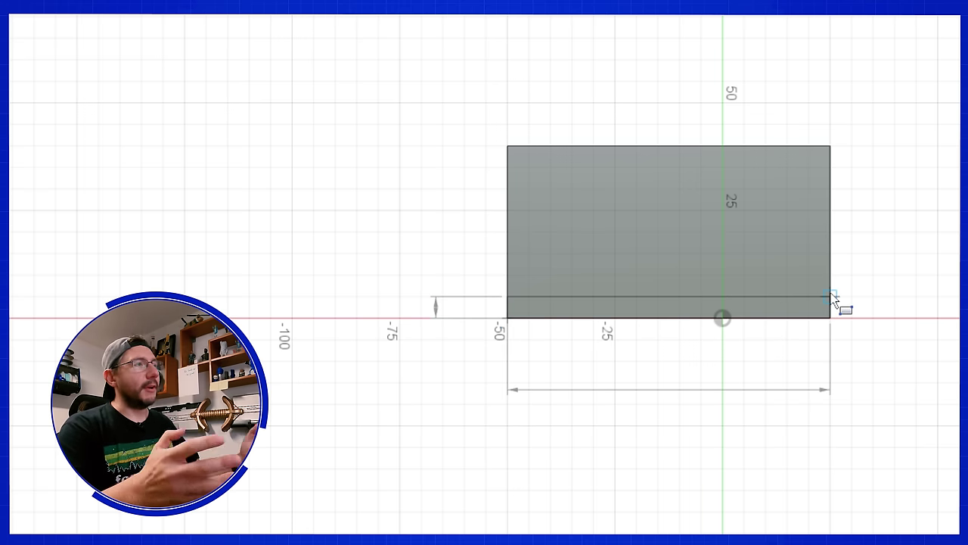
click(832, 297)
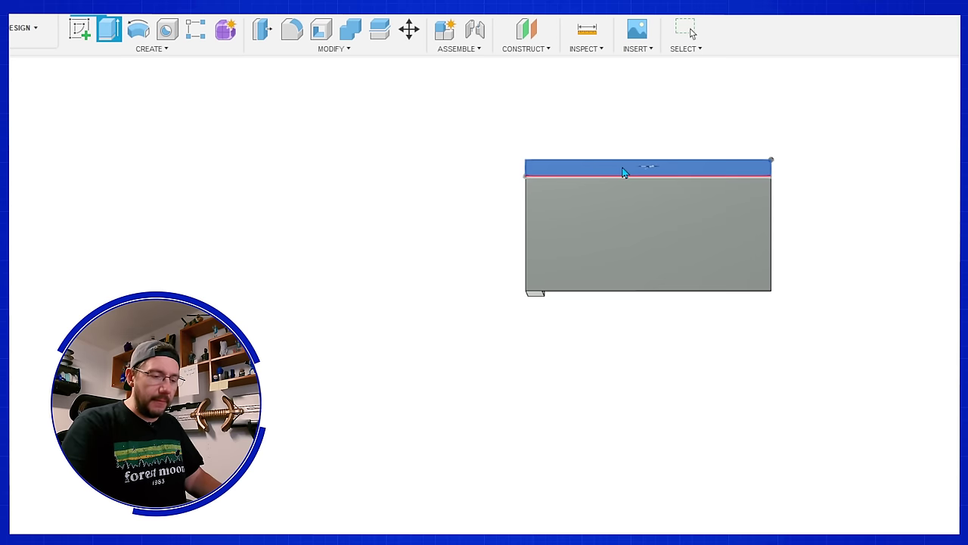
Extrude the thin strip along the bracket's top edge by 50 into the side lip
click(623, 172)
shift+middle_drag(832, 331, 637, 457)
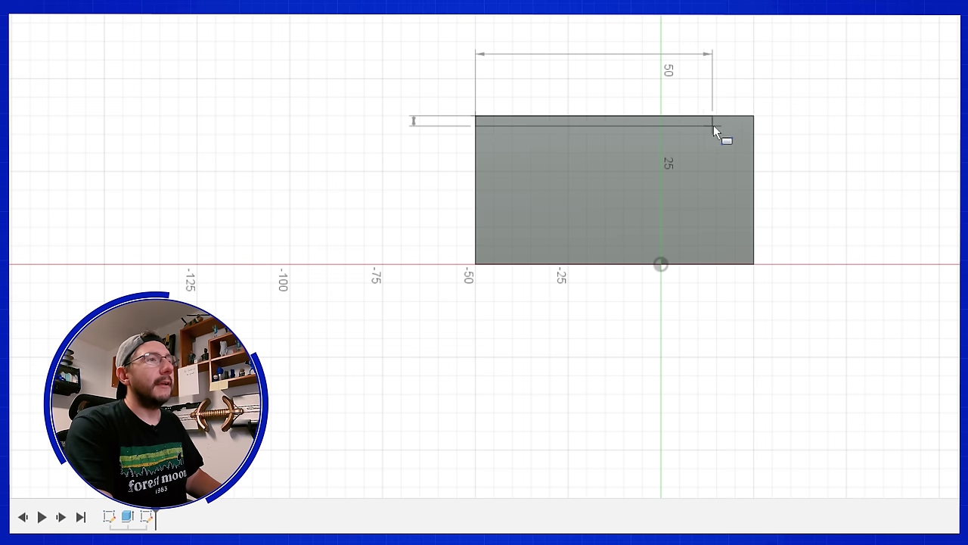
click(749, 135)
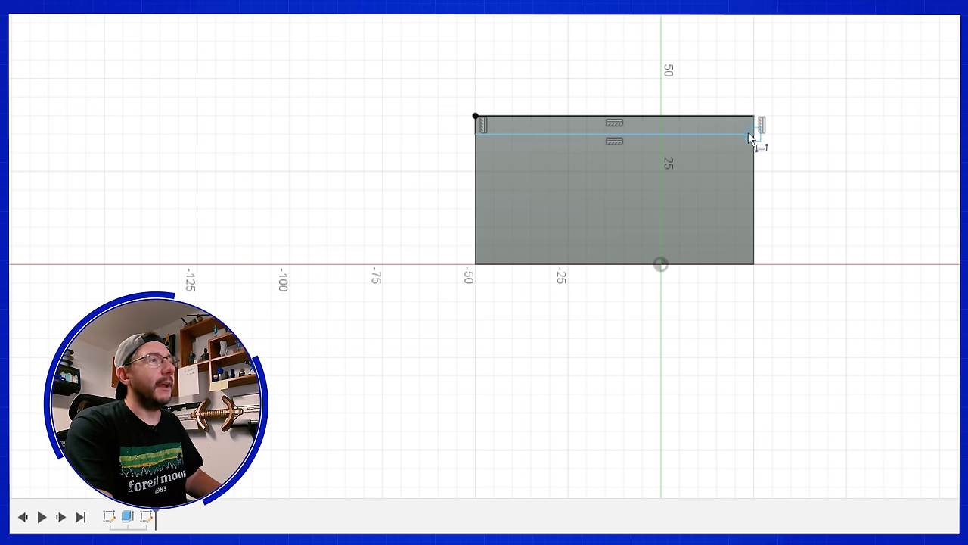
key(e)
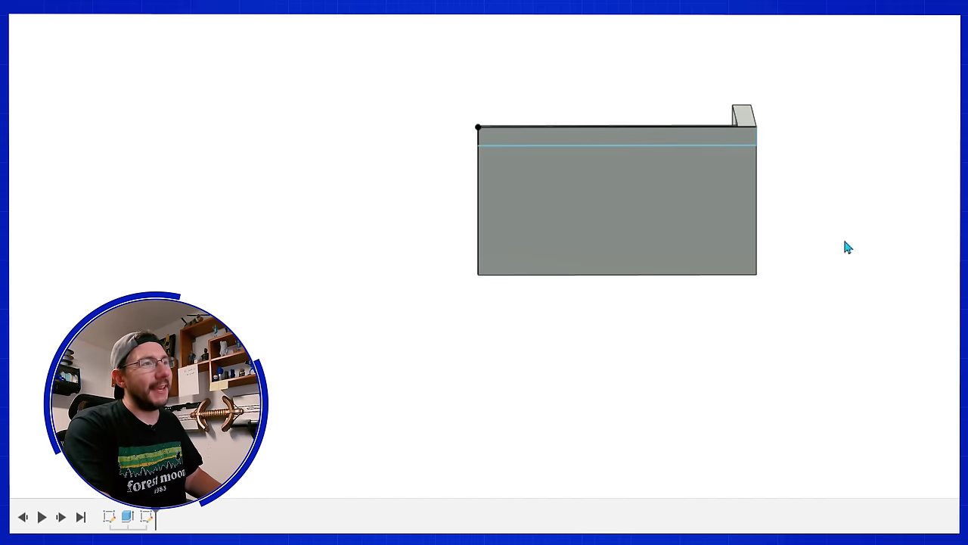
click(648, 143)
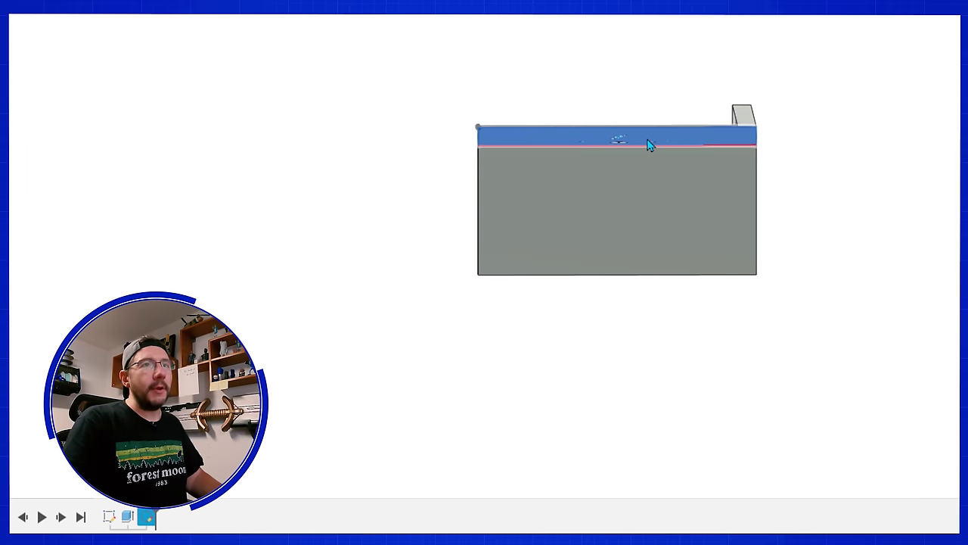
key(Return)
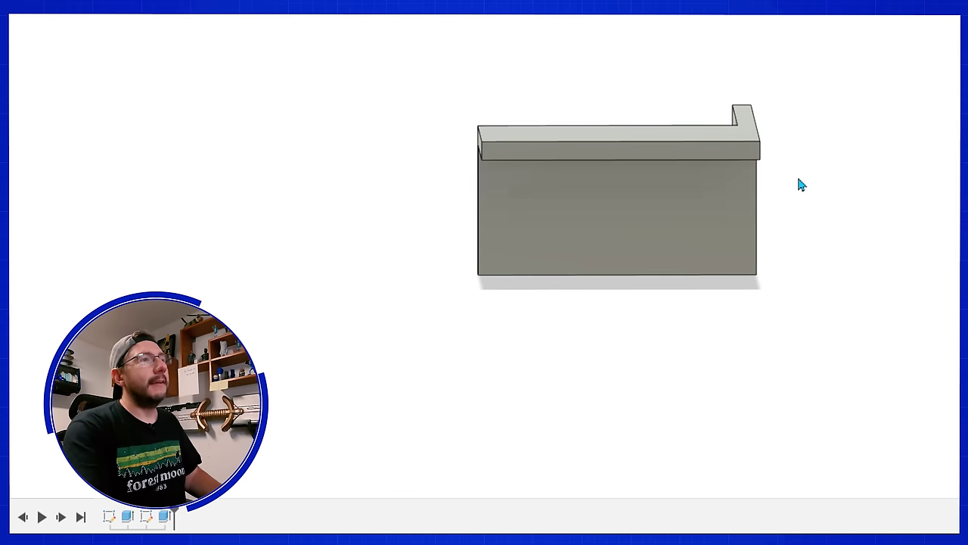
shift+middle_drag(846, 161, 779, 398)
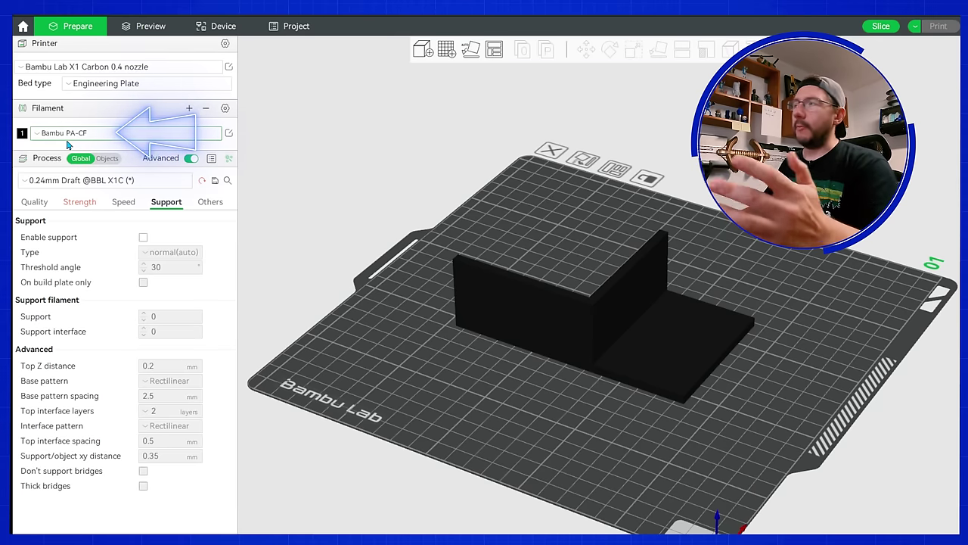
click(96, 295)
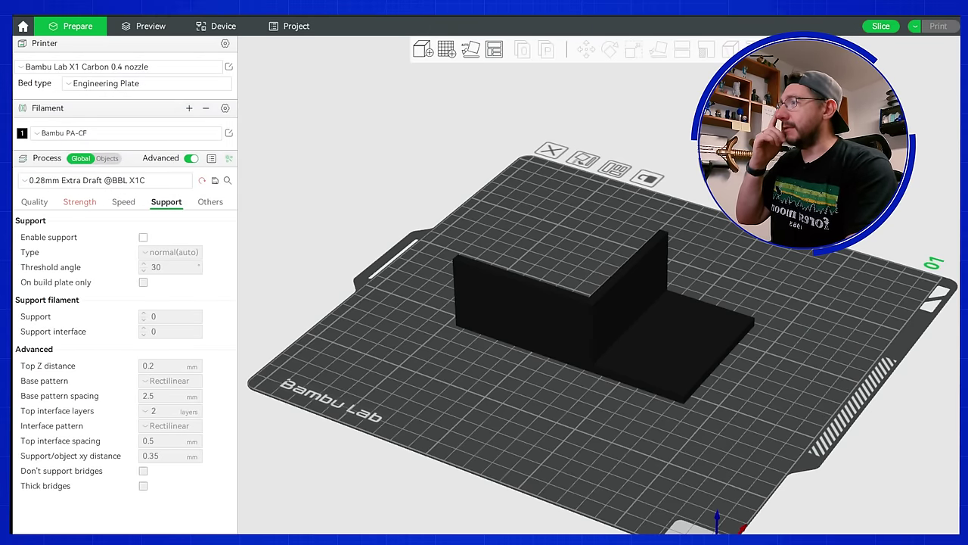
click(378, 382)
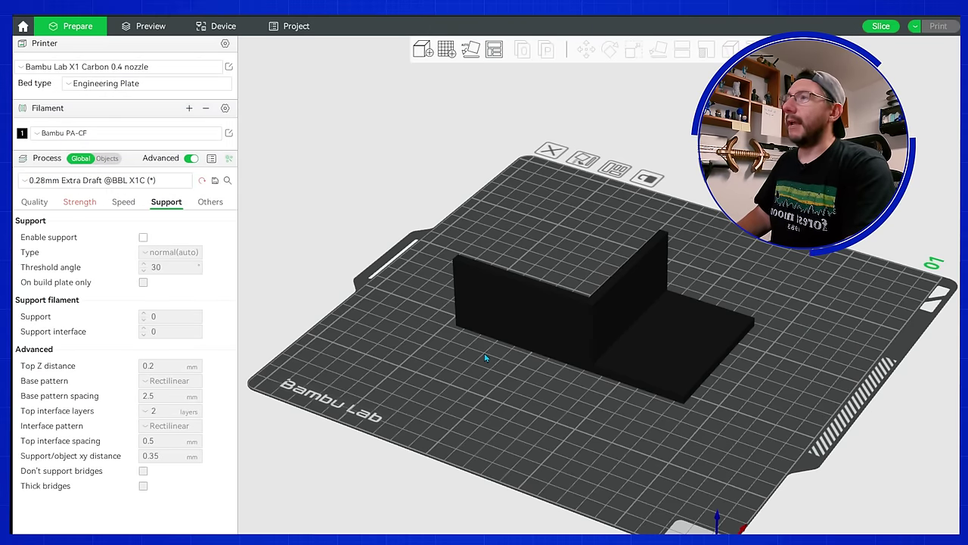
click(34, 202)
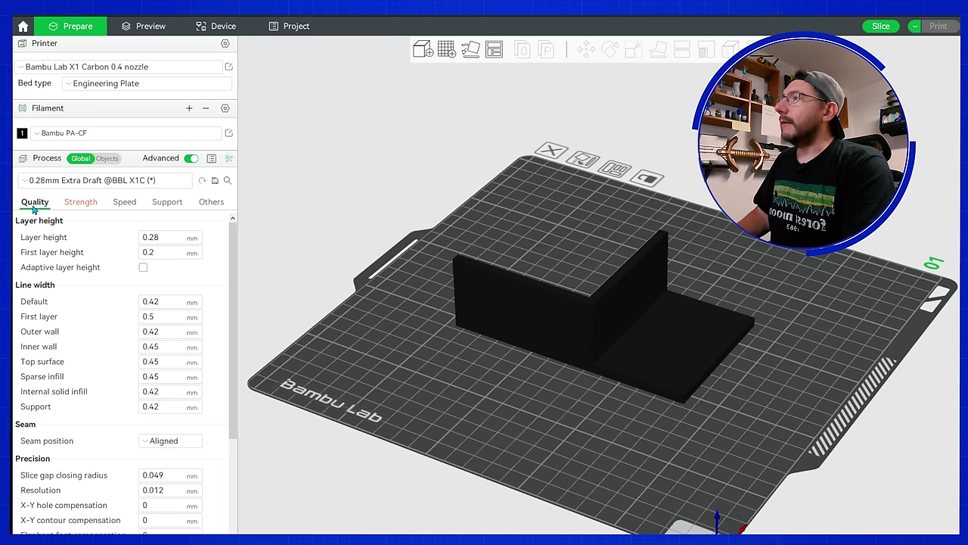
click(81, 203)
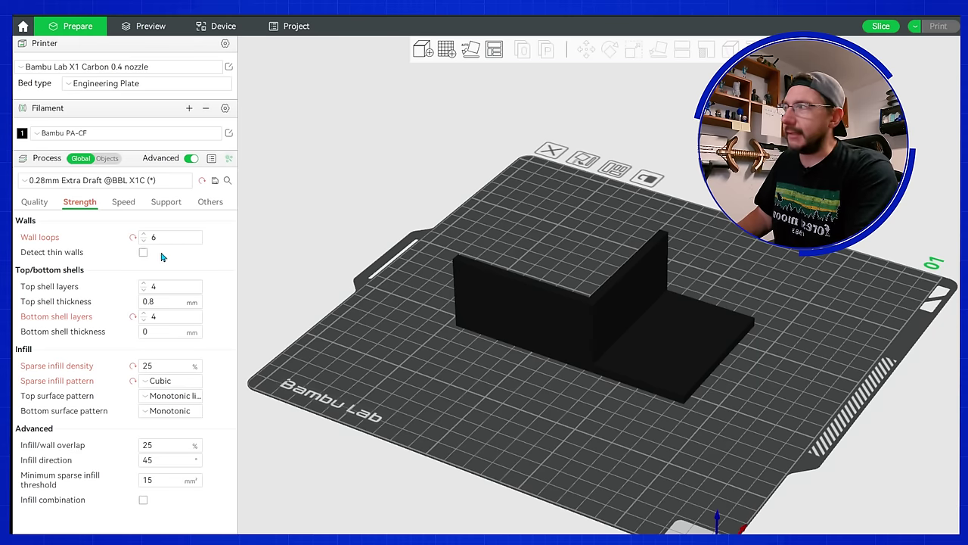
Slice the bracket and inspect the preview layers, showing 1h41m and 44.11 g filament
click(882, 29)
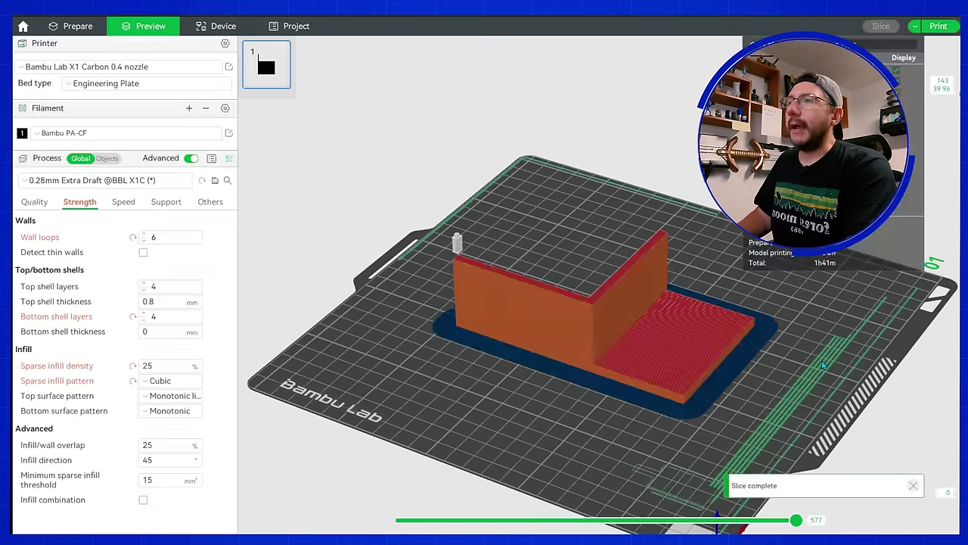
scroll(825, 367, up, 10)
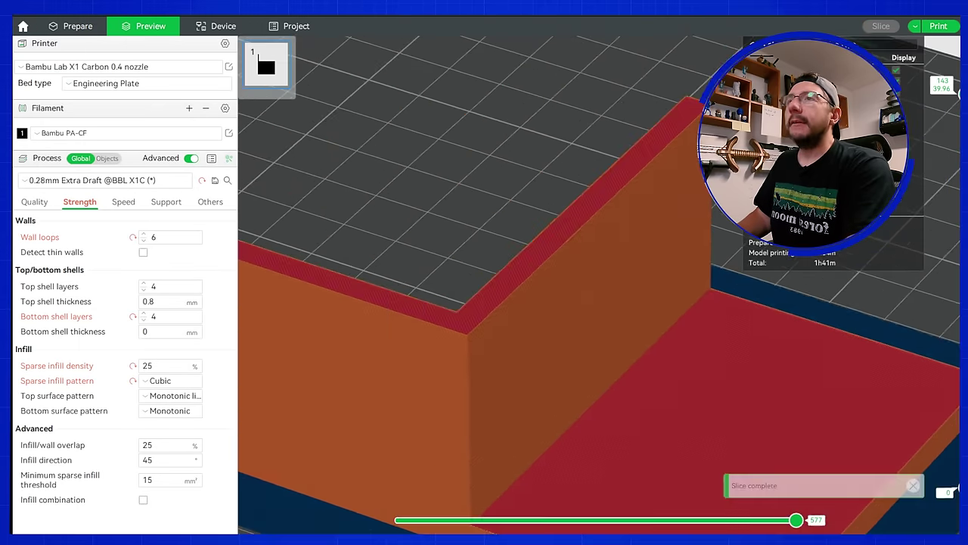
key(Down)
key(Down)
key(Down)
key(Down)
key(Down)
key(Down)
key(Down)
key(Down)
key(Down)
key(Down)
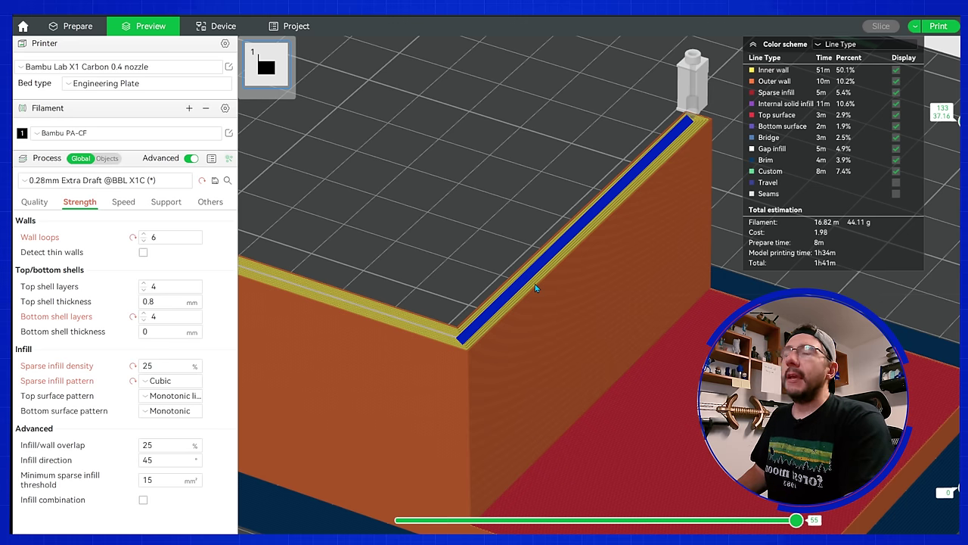
scroll(533, 288, down, 10)
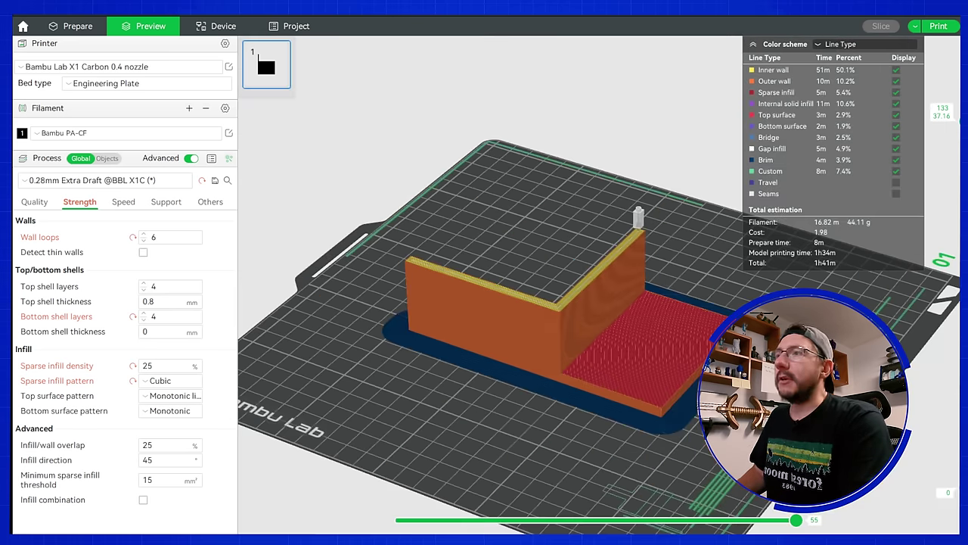
drag(529, 303, 504, 354)
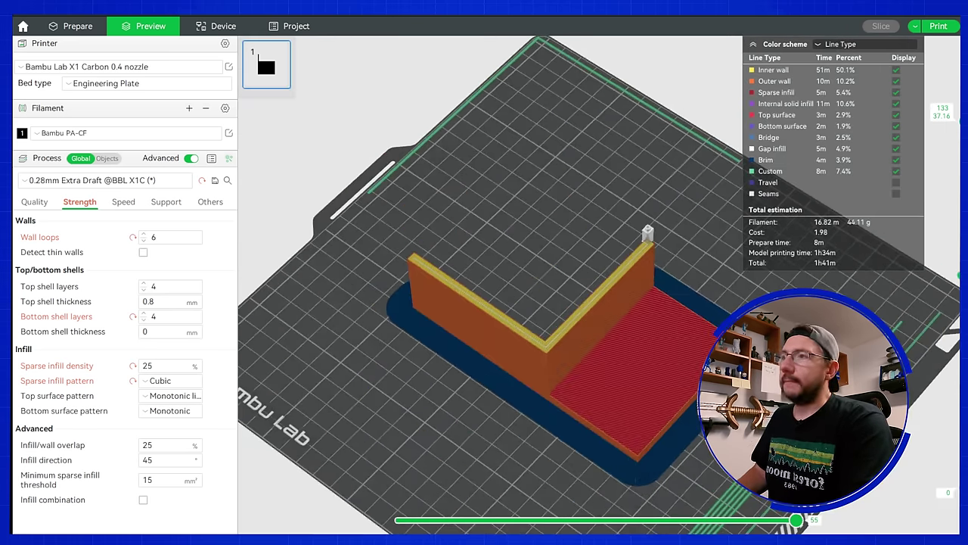